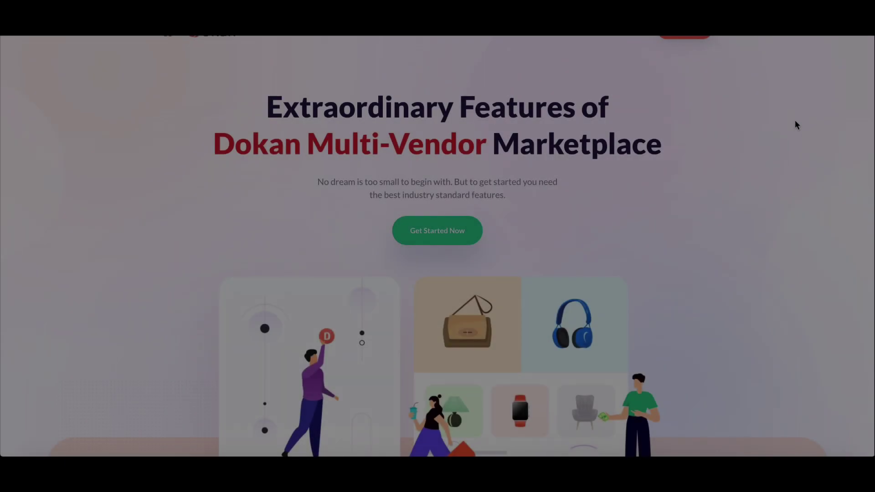
Step: Scroll the Dokan features page past Facilities for Admin to the Order Management and Shipping Status vendor cards
{"action": "scroll", "coordinate": [804, 105], "scroll_direction": "down", "scroll_amount": 5}
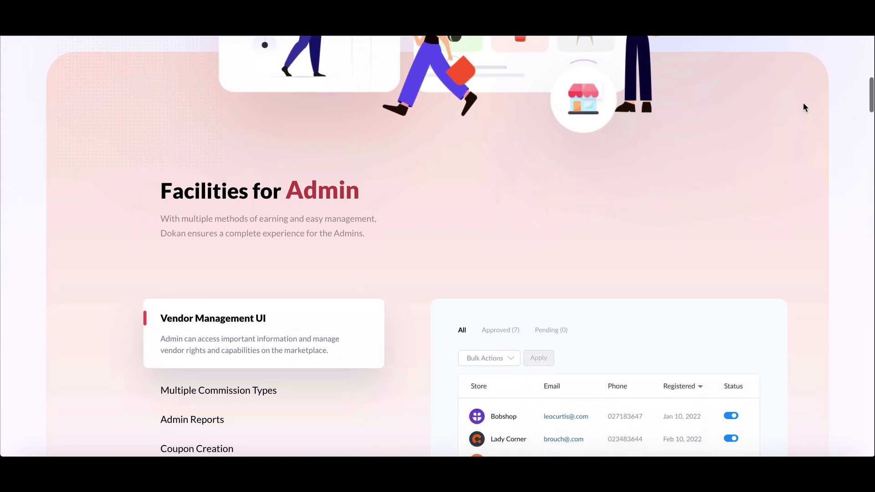
{"action": "scroll", "coordinate": [805, 108], "scroll_direction": "down", "scroll_amount": 5}
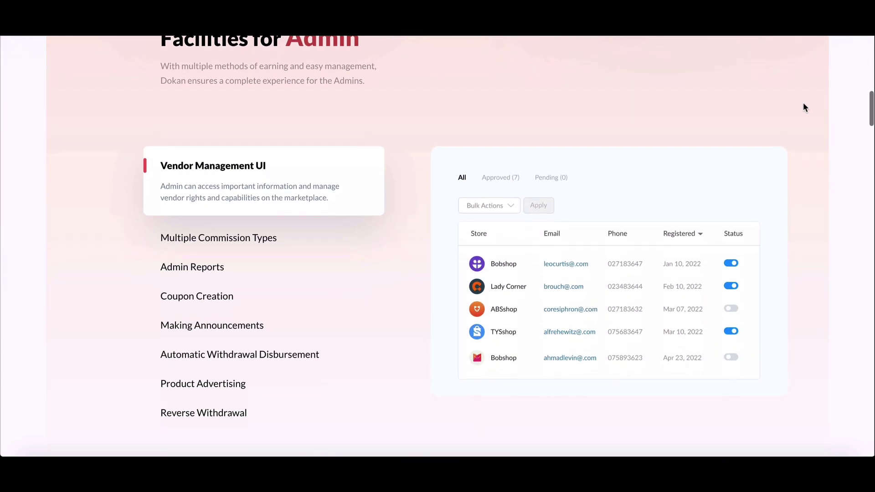
{"action": "scroll", "coordinate": [804, 107], "scroll_direction": "down", "scroll_amount": 8}
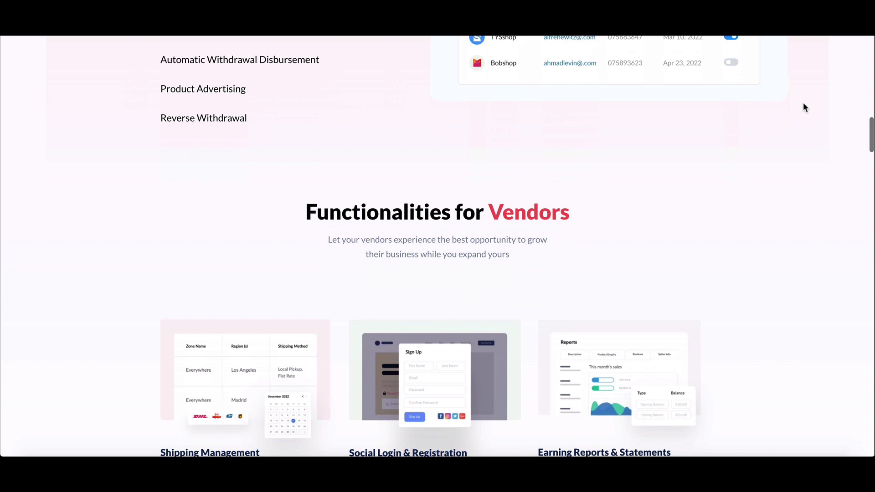
{"action": "scroll", "coordinate": [804, 108], "scroll_direction": "down", "scroll_amount": 5}
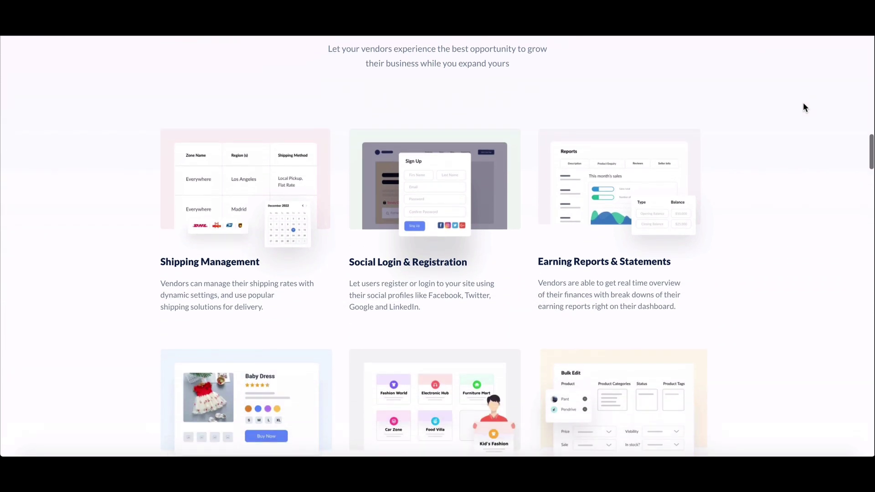
{"action": "scroll", "coordinate": [804, 107], "scroll_direction": "down", "scroll_amount": 3}
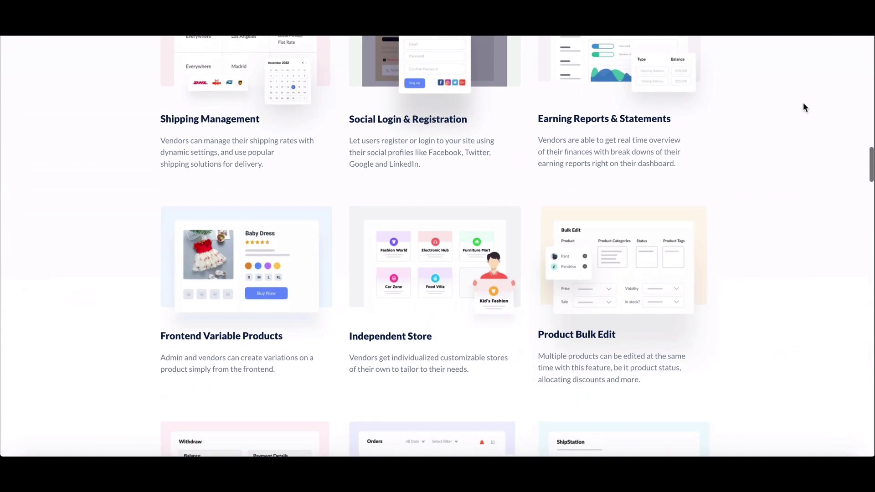
{"action": "scroll", "coordinate": [803, 108], "scroll_direction": "down", "scroll_amount": 3}
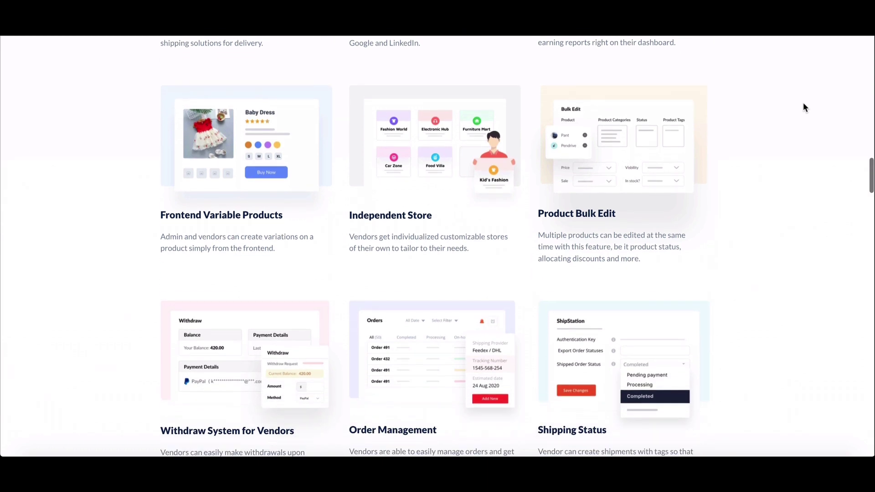
{"action": "scroll", "coordinate": [804, 108], "scroll_direction": "down", "scroll_amount": 3}
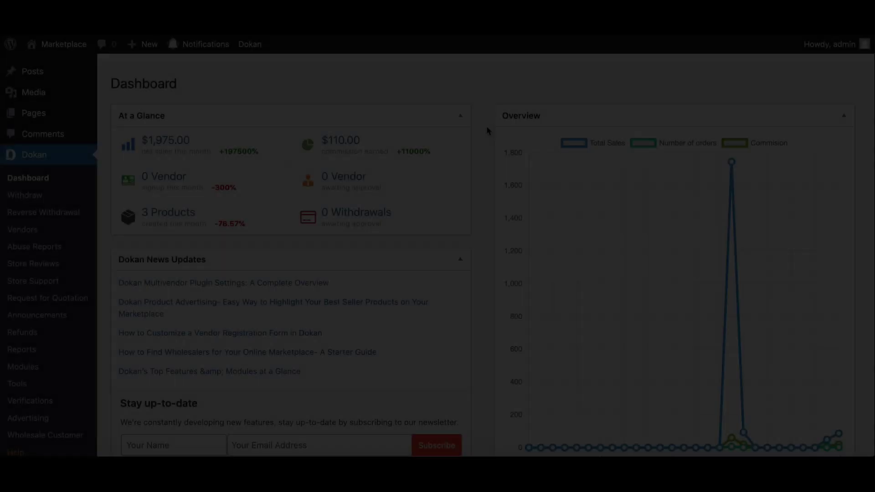
Step: Open Dokan's Shipping Status settings and review the tracking switch and provider toggles such as DHL
{"action": "scroll", "coordinate": [487, 131], "scroll_direction": "down", "scroll_amount": 2}
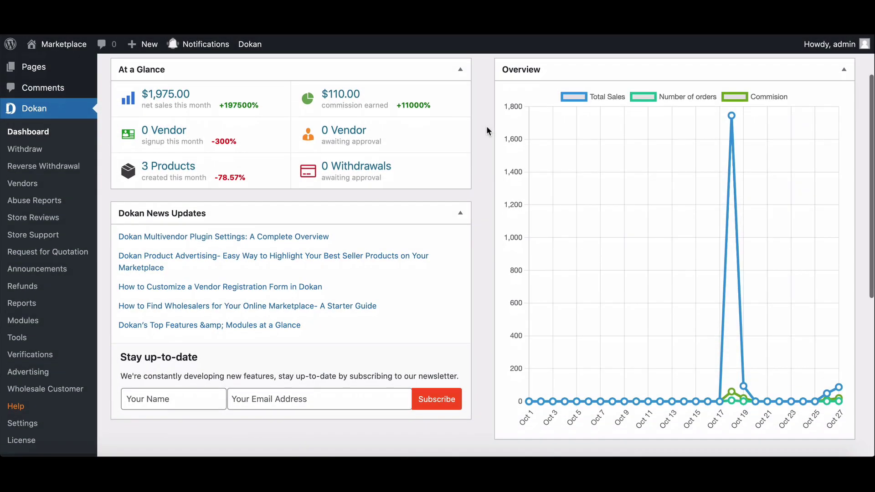
{"action": "scroll", "coordinate": [487, 131], "scroll_direction": "down", "scroll_amount": 1}
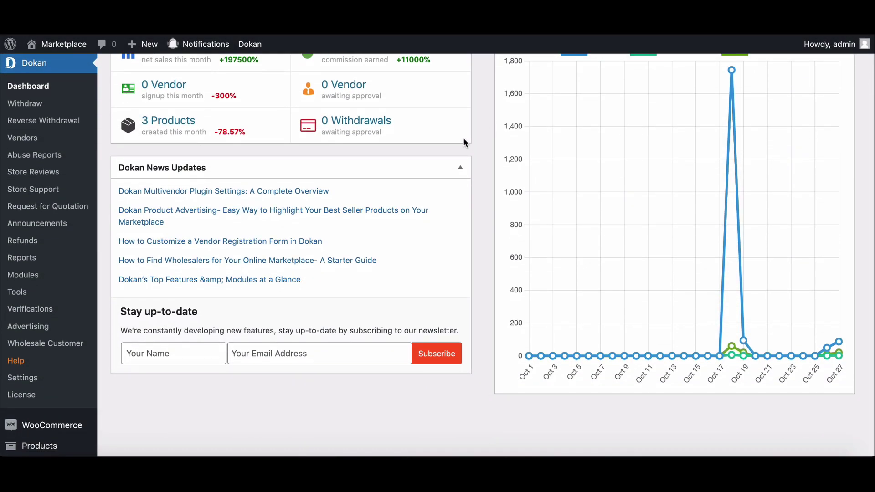
{"action": "left_click", "coordinate": [15, 384]}
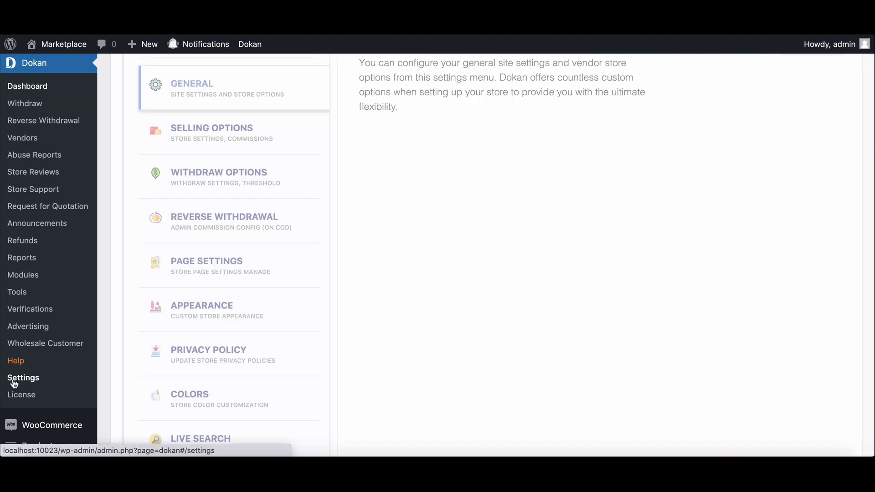
{"action": "scroll", "coordinate": [202, 142], "scroll_direction": "down", "scroll_amount": 1}
{"action": "scroll", "coordinate": [203, 142], "scroll_direction": "down", "scroll_amount": 8}
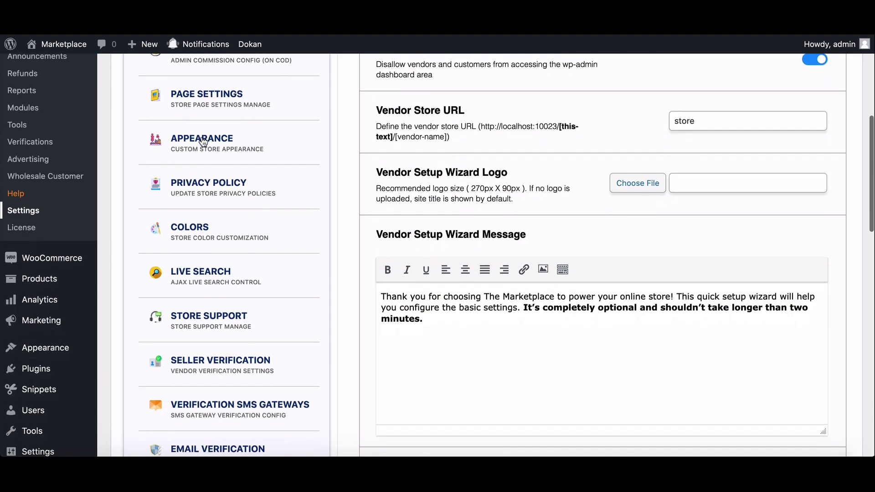
{"action": "scroll", "coordinate": [203, 142], "scroll_direction": "down", "scroll_amount": 1}
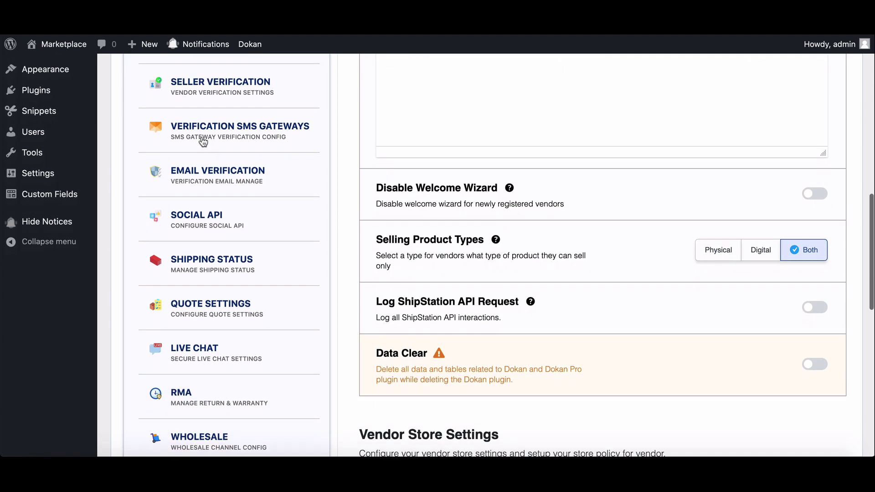
{"action": "left_click", "coordinate": [195, 265]}
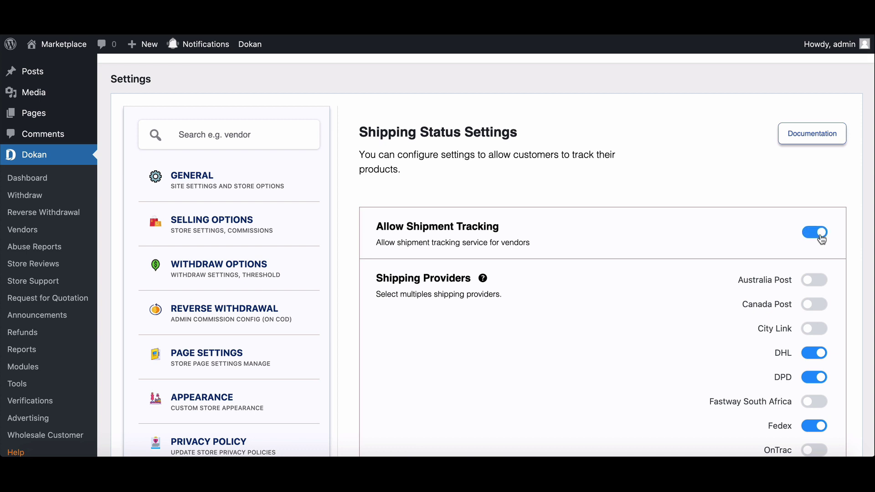
{"action": "scroll", "coordinate": [752, 246], "scroll_direction": "down", "scroll_amount": 2}
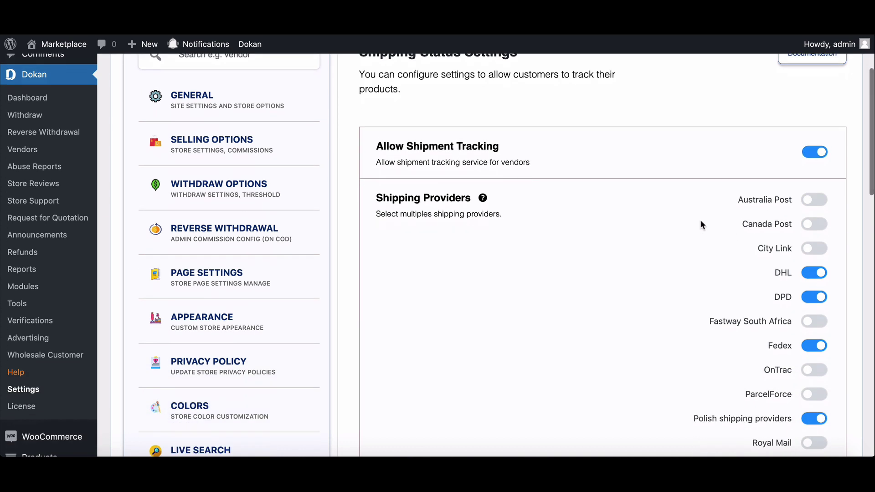
{"action": "scroll", "coordinate": [759, 317], "scroll_direction": "down", "scroll_amount": 6}
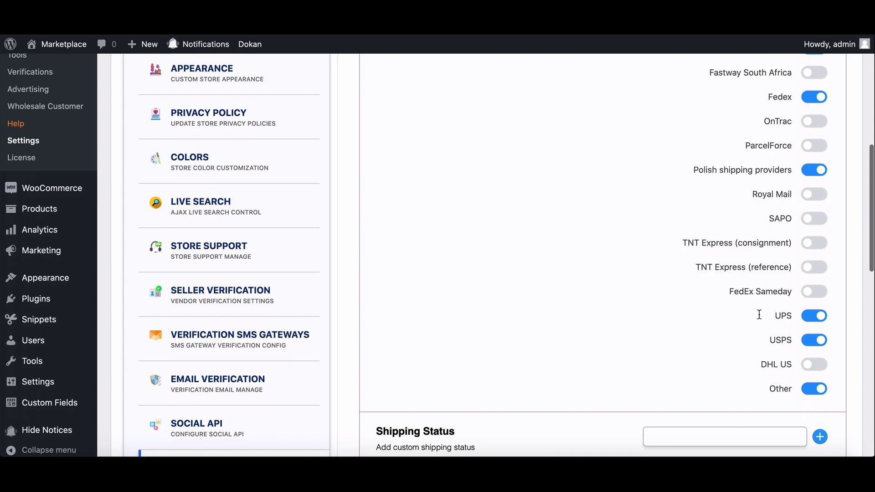
{"action": "scroll", "coordinate": [760, 315], "scroll_direction": "down", "scroll_amount": 5}
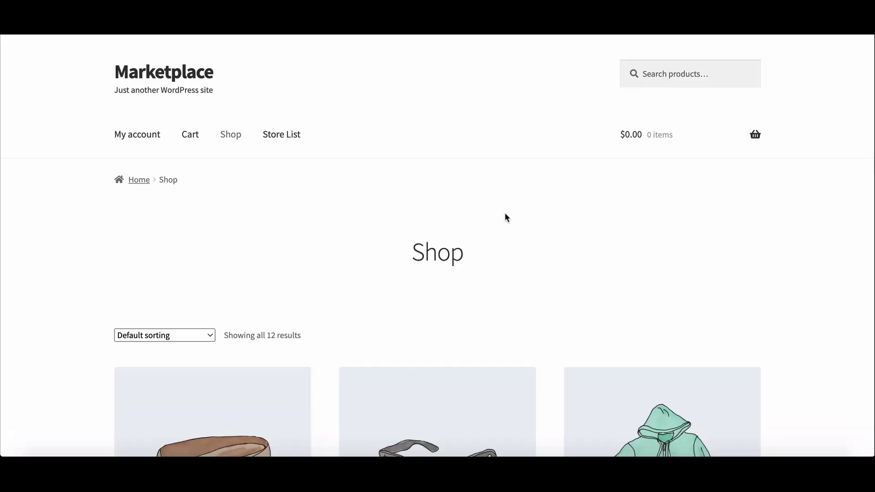
Step: As the customer, check out one Hoodies white and place the order
{"action": "scroll", "coordinate": [504, 212], "scroll_direction": "down", "scroll_amount": 1}
{"action": "scroll", "coordinate": [505, 214], "scroll_direction": "down", "scroll_amount": 15}
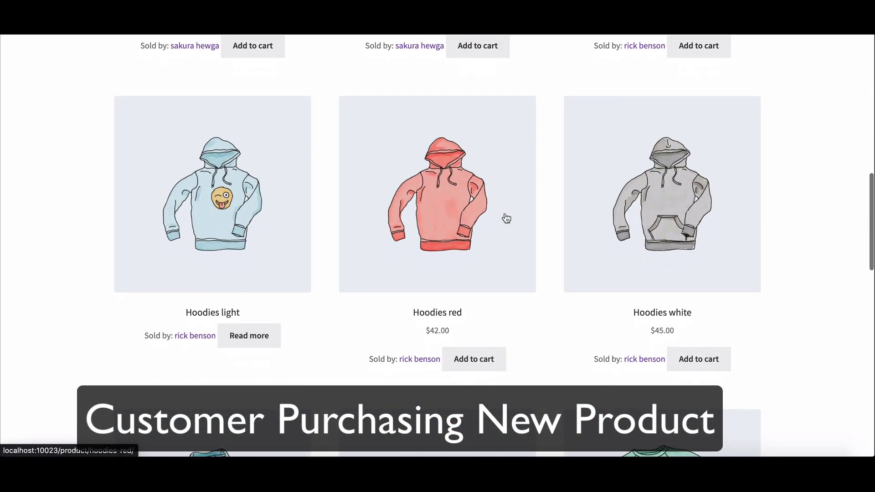
{"action": "scroll", "coordinate": [506, 217], "scroll_direction": "up", "scroll_amount": 5}
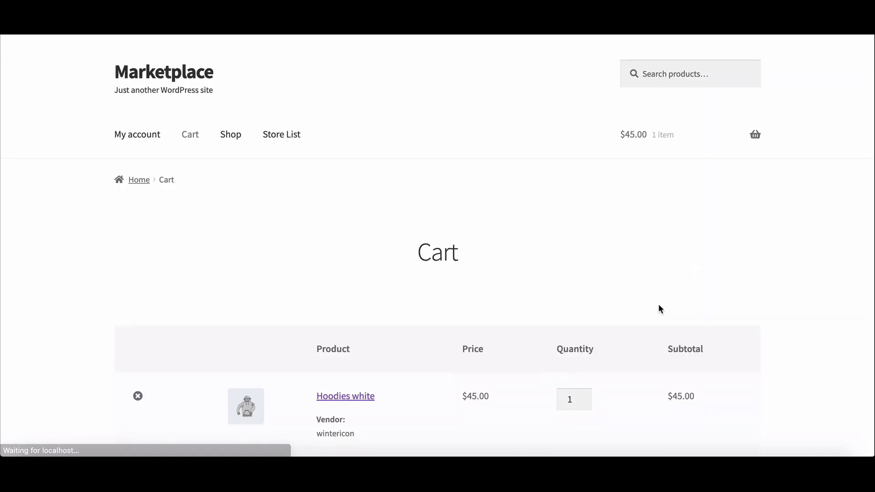
{"action": "scroll", "coordinate": [660, 309], "scroll_direction": "down", "scroll_amount": 7}
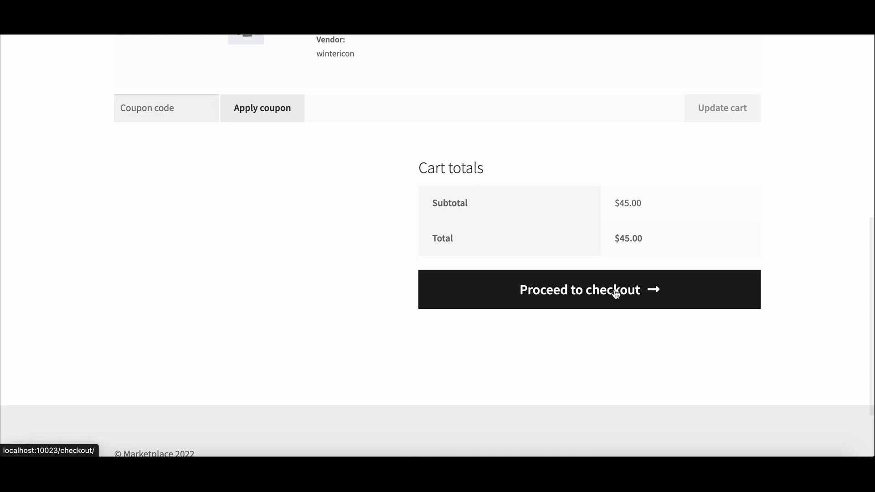
{"action": "left_click", "coordinate": [615, 290]}
{"action": "scroll", "coordinate": [616, 294], "scroll_direction": "down", "scroll_amount": 2}
{"action": "scroll", "coordinate": [616, 293], "scroll_direction": "down", "scroll_amount": 13}
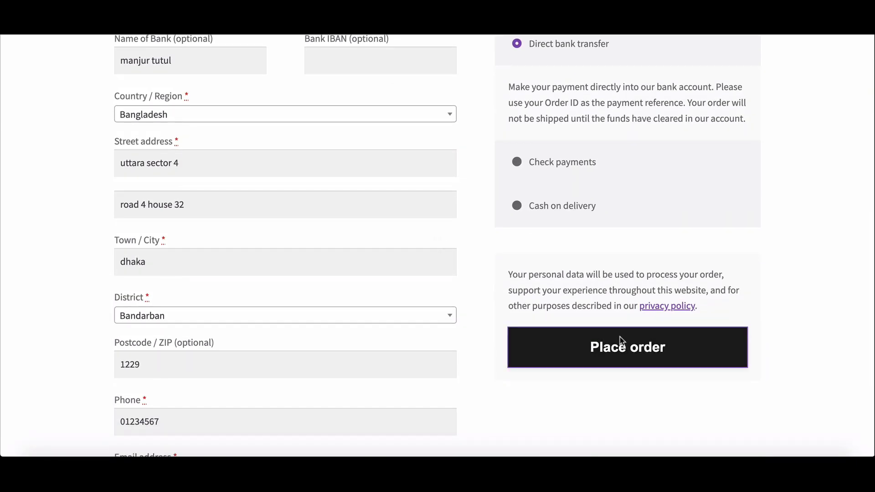
{"action": "left_click", "coordinate": [622, 342]}
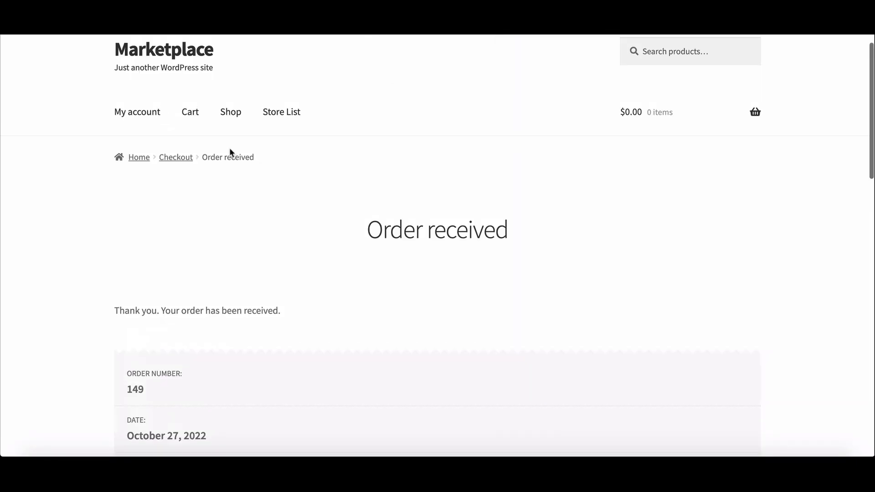
Step: Review the new $45.00 Hoodies white order's details, showing it On hold
{"action": "scroll", "coordinate": [248, 238], "scroll_direction": "down", "scroll_amount": 1}
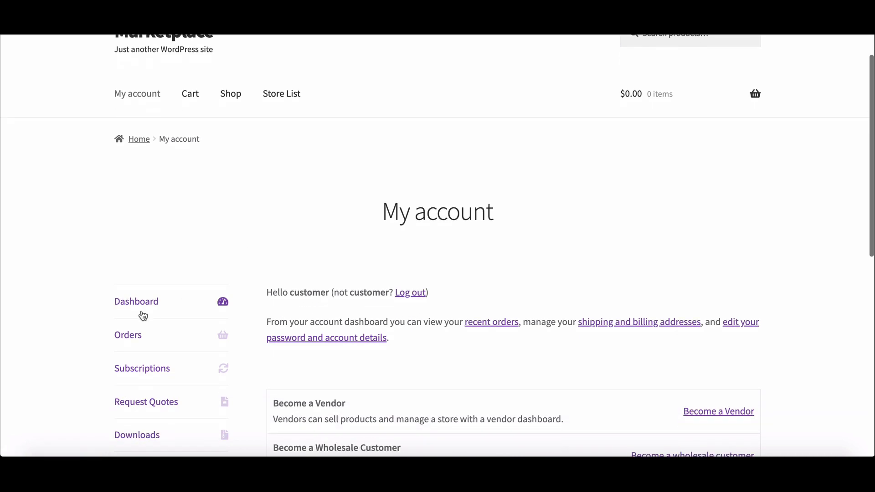
{"action": "scroll", "coordinate": [292, 338], "scroll_direction": "down", "scroll_amount": 2}
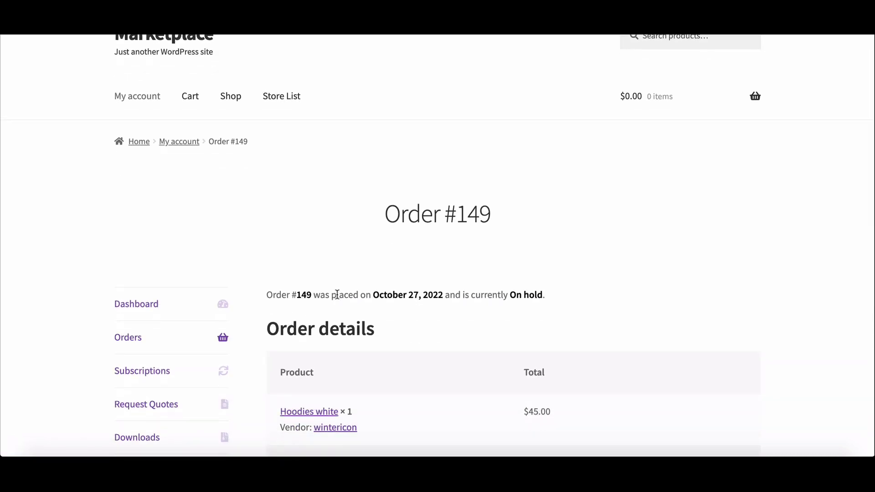
{"action": "scroll", "coordinate": [426, 306], "scroll_direction": "down", "scroll_amount": 3}
{"action": "scroll", "coordinate": [427, 309], "scroll_direction": "down", "scroll_amount": 1}
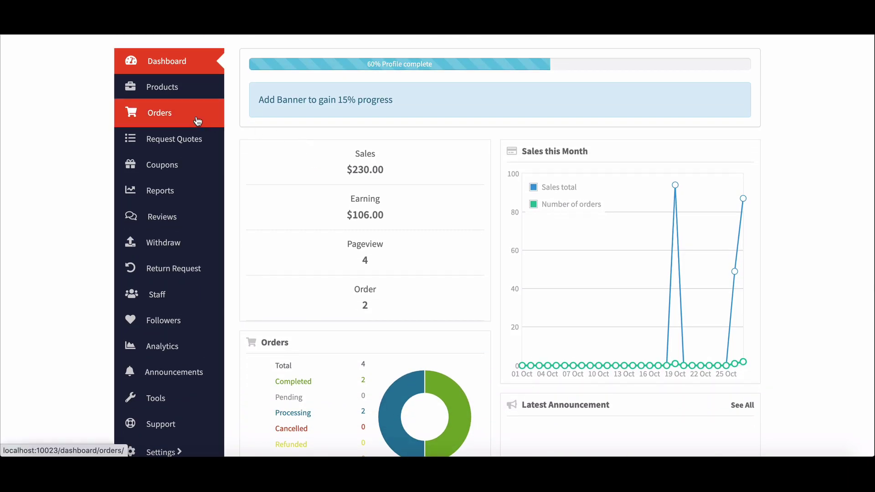
Step: Open the newest on-hold order #149 from the vendor dashboard's Orders list
{"action": "left_click", "coordinate": [197, 120]}
{"action": "scroll", "coordinate": [333, 182], "scroll_direction": "down", "scroll_amount": 2}
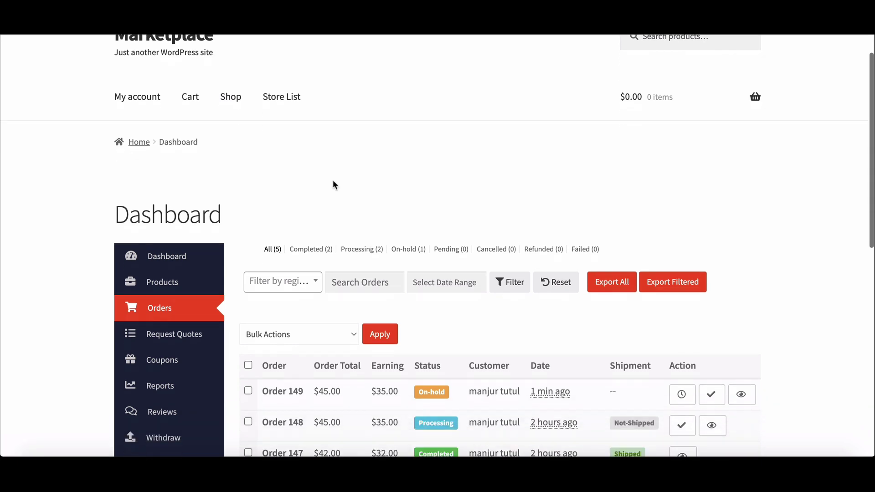
{"action": "left_click", "coordinate": [290, 367]}
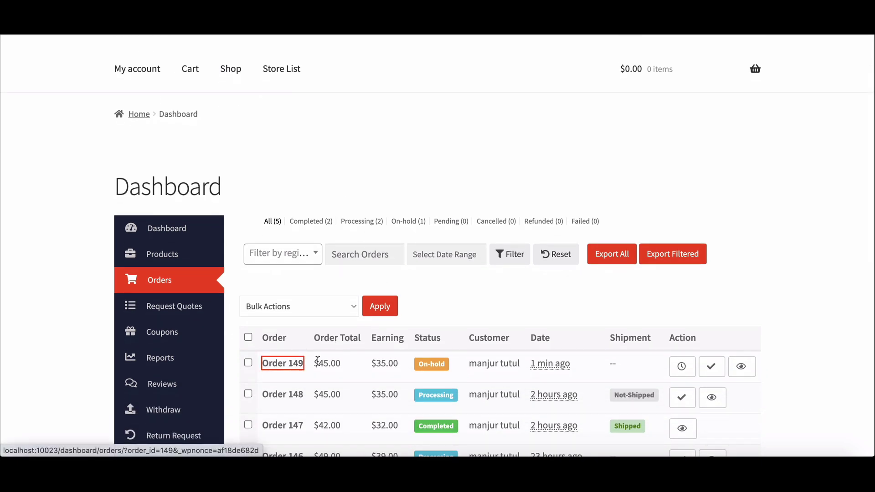
{"action": "scroll", "coordinate": [342, 304], "scroll_direction": "down", "scroll_amount": 5}
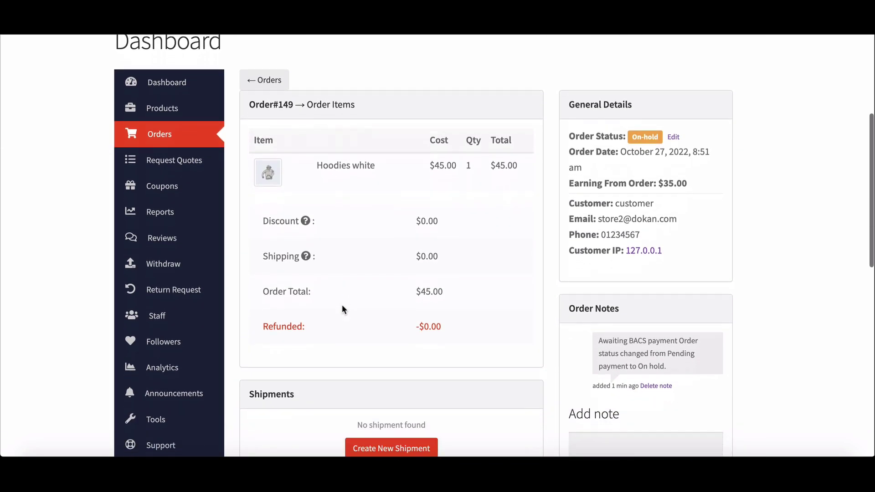
{"action": "scroll", "coordinate": [342, 305], "scroll_direction": "down", "scroll_amount": 1}
{"action": "scroll", "coordinate": [341, 304], "scroll_direction": "up", "scroll_amount": 1}
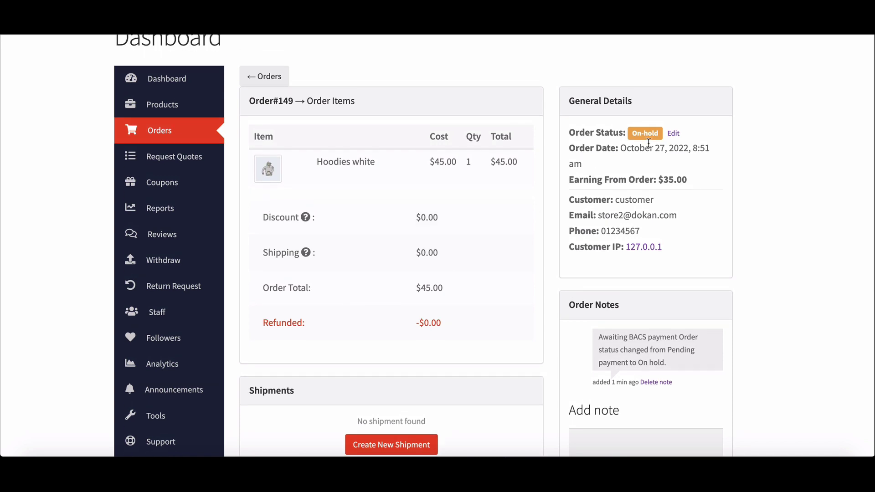
Step: Change order #149's status from On hold to Processing and save it
{"action": "left_click", "coordinate": [674, 133]}
{"action": "left_click", "coordinate": [606, 154]}
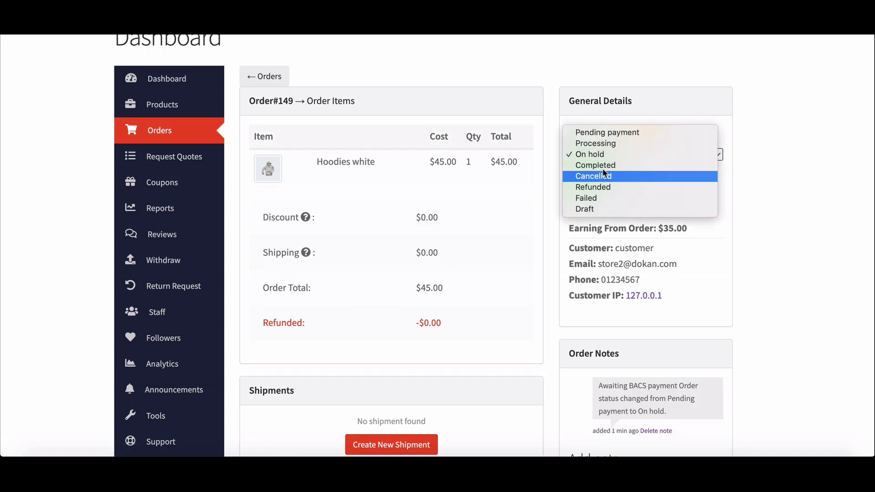
{"action": "left_click", "coordinate": [606, 144]}
{"action": "scroll", "coordinate": [519, 217], "scroll_direction": "down", "scroll_amount": 1}
{"action": "left_click", "coordinate": [589, 166]}
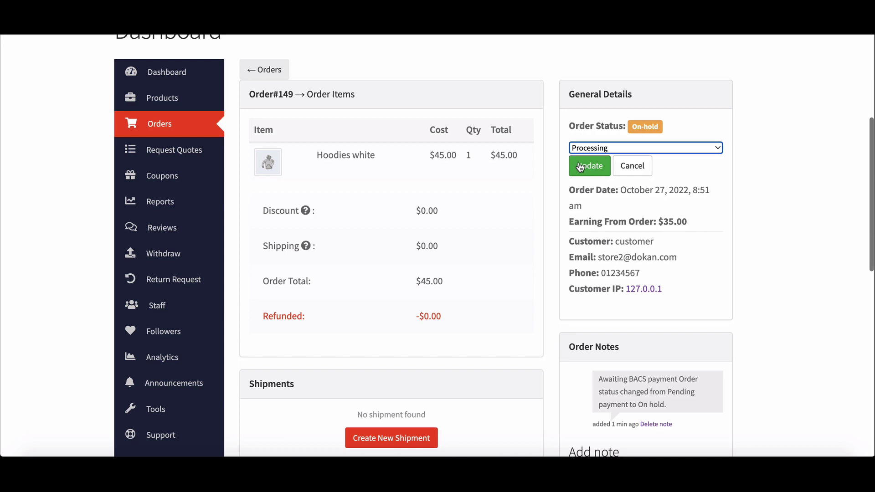
{"action": "scroll", "coordinate": [543, 185], "scroll_direction": "down", "scroll_amount": 5}
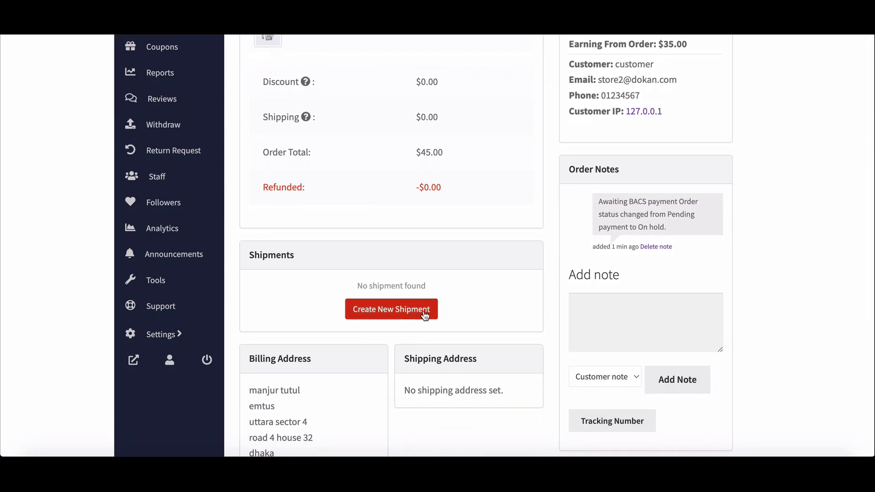
Step: Start a new shipment for order #149 with shipping status Processing and provider DHL
{"action": "left_click", "coordinate": [420, 312]}
{"action": "scroll", "coordinate": [420, 312], "scroll_direction": "down", "scroll_amount": 2}
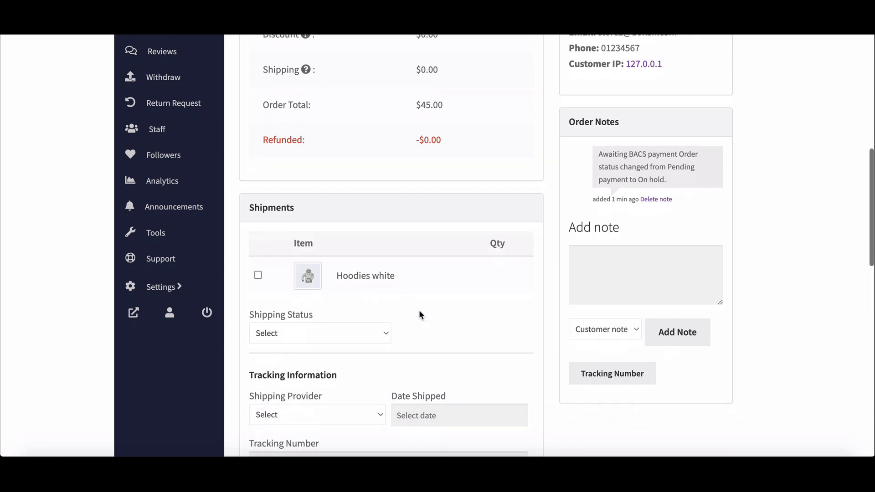
{"action": "scroll", "coordinate": [258, 267], "scroll_direction": "down", "scroll_amount": 2}
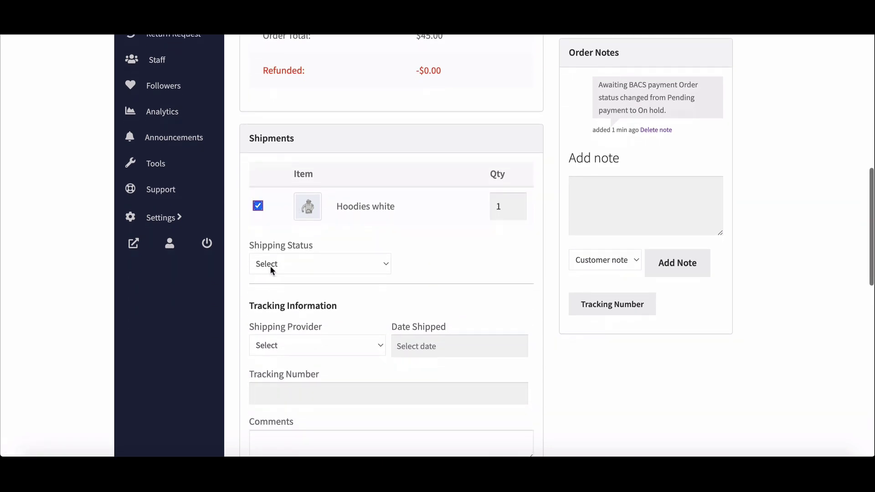
{"action": "left_click", "coordinate": [276, 266]}
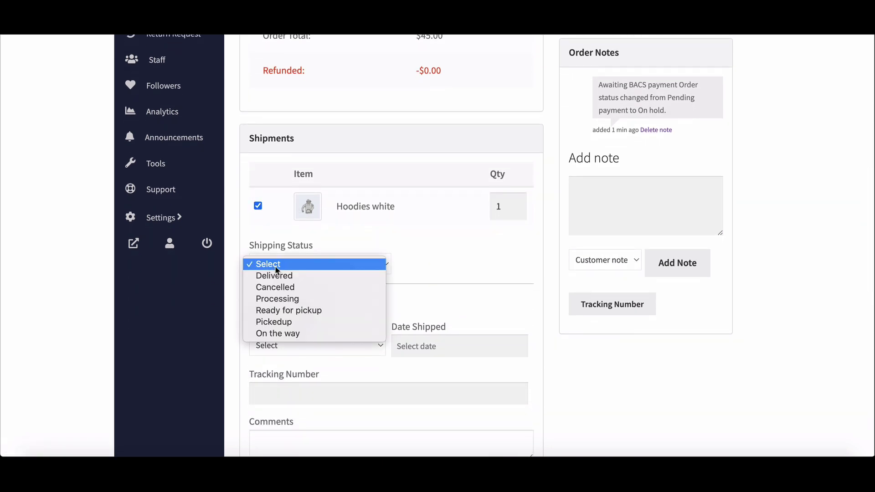
{"action": "left_click", "coordinate": [287, 299]}
{"action": "scroll", "coordinate": [288, 299], "scroll_direction": "down", "scroll_amount": 1}
{"action": "left_click", "coordinate": [255, 304]}
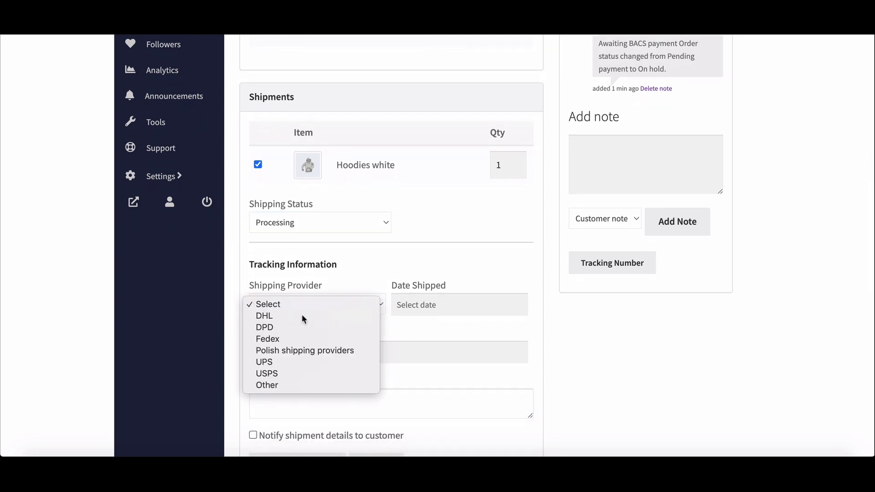
{"action": "left_click", "coordinate": [304, 318]}
Step: Set the shipped date to October 27, 2022, add comment 'start processing', and notify the customer
{"action": "left_click", "coordinate": [454, 305]}
{"action": "left_click", "coordinate": [457, 268]}
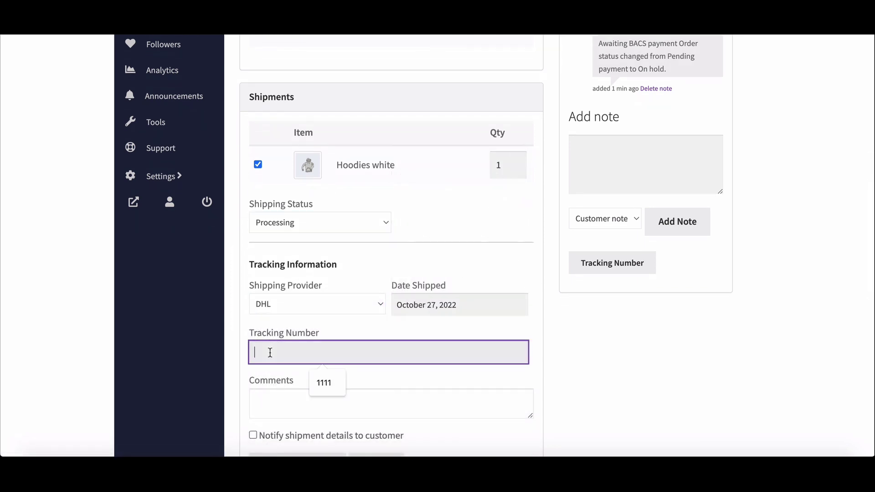
{"action": "left_click", "coordinate": [271, 397]}
{"action": "type", "text": "start processing"}
{"action": "scroll", "coordinate": [322, 395], "scroll_direction": "down", "scroll_amount": 2}
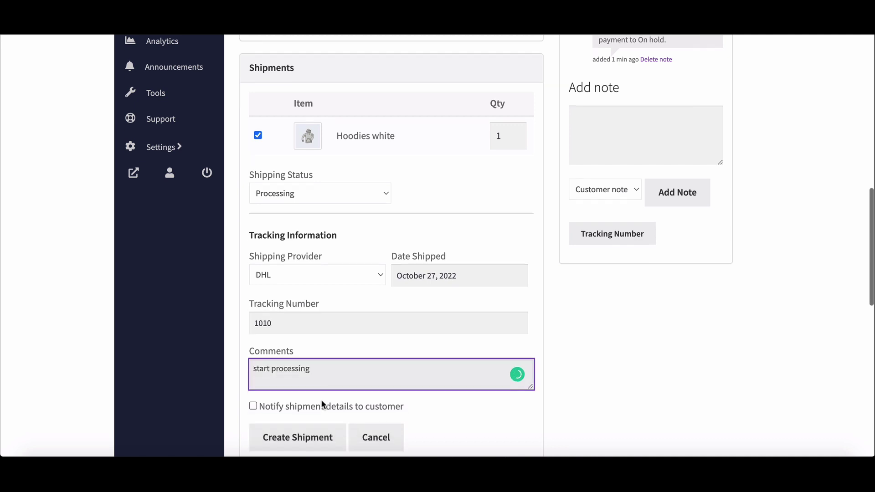
{"action": "left_click", "coordinate": [253, 343]}
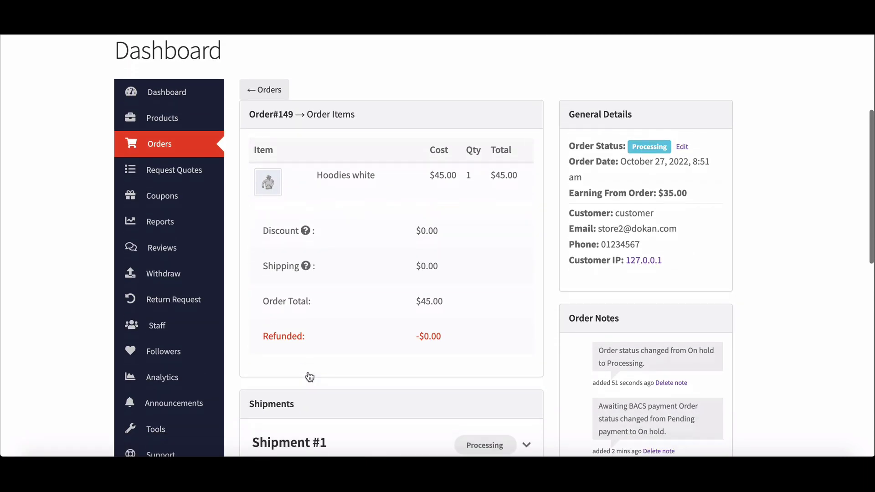
Step: On the customer's order #149 page, expand Shipment #1 sent via DHL 1010
{"action": "scroll", "coordinate": [309, 376], "scroll_direction": "down", "scroll_amount": 1}
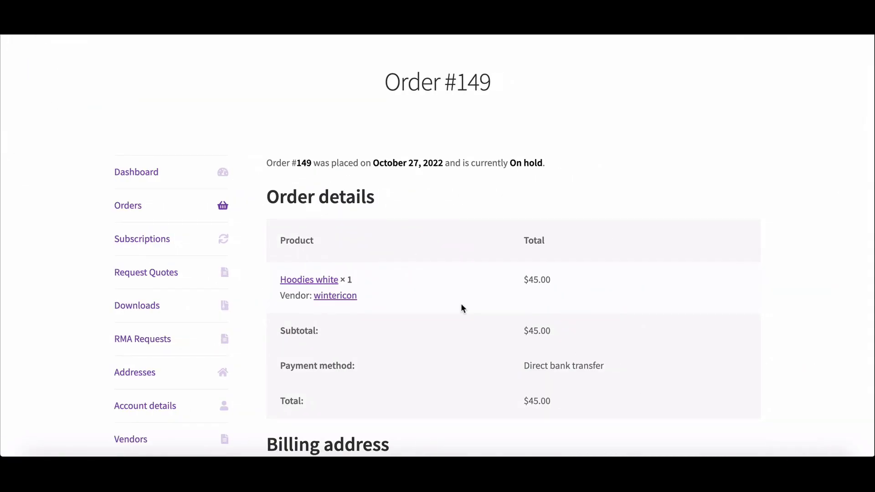
{"action": "scroll", "coordinate": [415, 314], "scroll_direction": "down", "scroll_amount": 1}
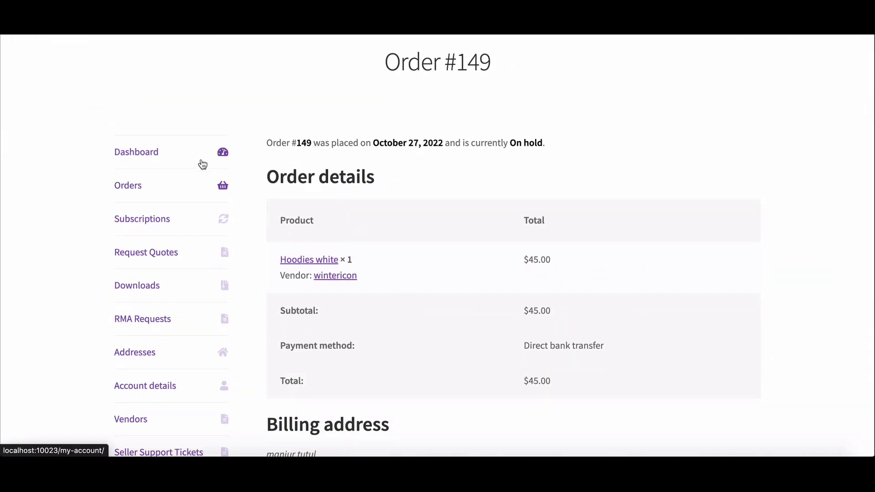
{"action": "scroll", "coordinate": [305, 234], "scroll_direction": "down", "scroll_amount": 3}
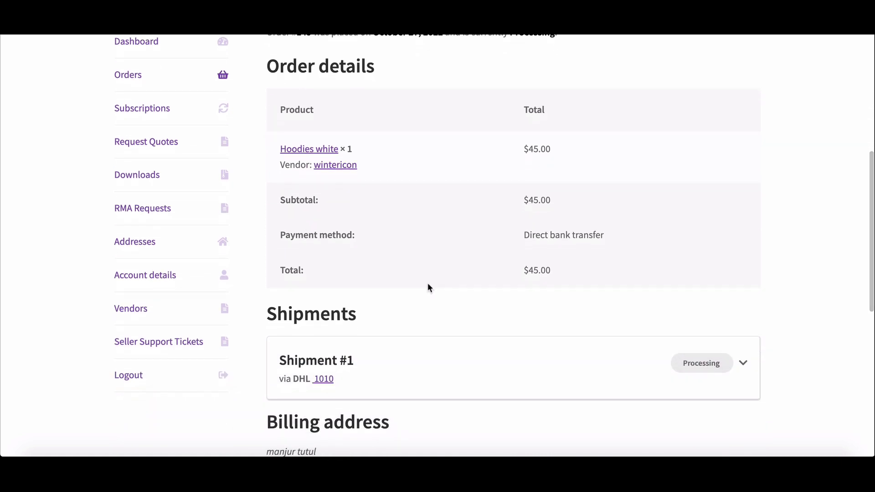
{"action": "scroll", "coordinate": [423, 284], "scroll_direction": "up", "scroll_amount": 2}
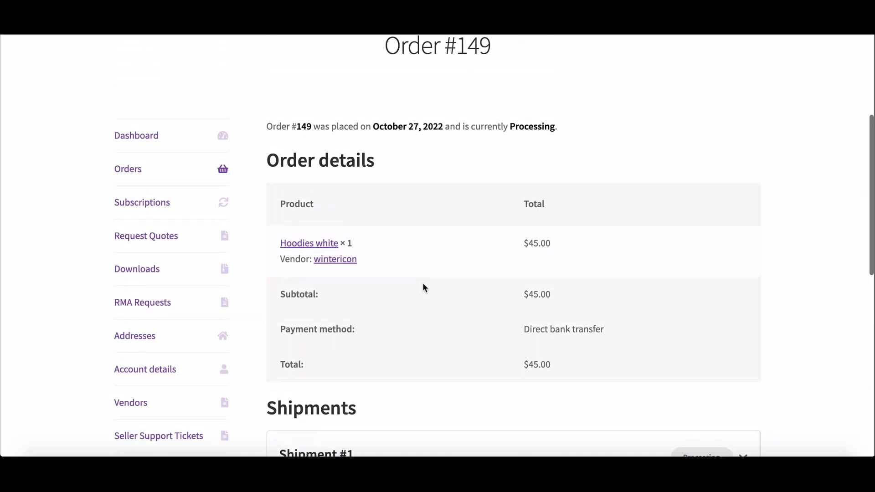
{"action": "scroll", "coordinate": [545, 131], "scroll_direction": "down", "scroll_amount": 3}
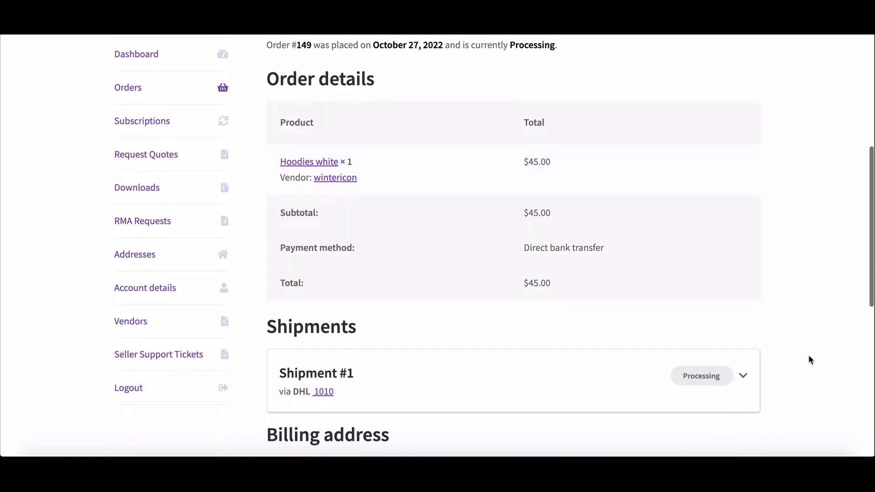
{"action": "left_click", "coordinate": [746, 375]}
Step: Expand the Shipment Updates Timeline to show the Processing update with comment 'start processing'
{"action": "scroll", "coordinate": [629, 404], "scroll_direction": "down", "scroll_amount": 3}
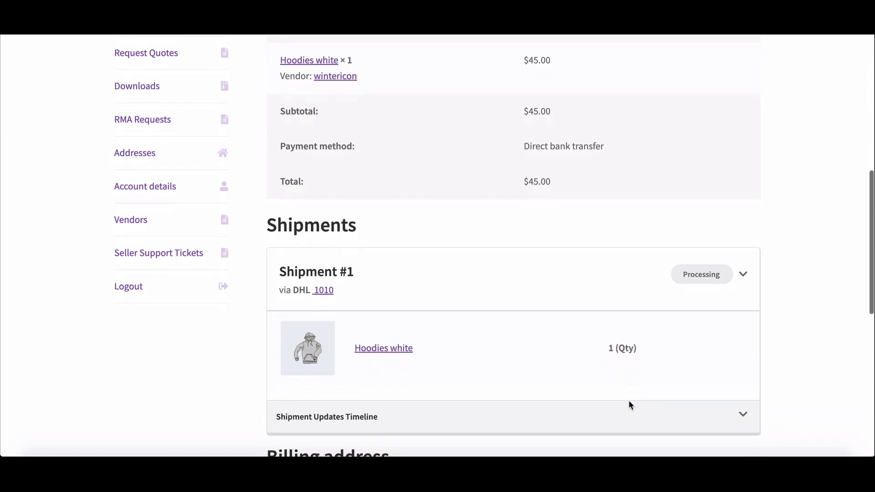
{"action": "left_click", "coordinate": [743, 414]}
{"action": "scroll", "coordinate": [744, 417], "scroll_direction": "down", "scroll_amount": 3}
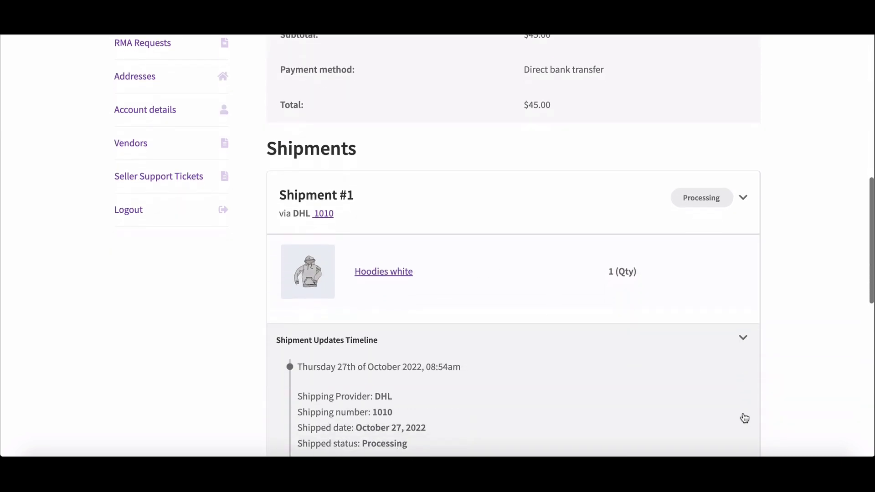
{"action": "scroll", "coordinate": [446, 422], "scroll_direction": "down", "scroll_amount": 1}
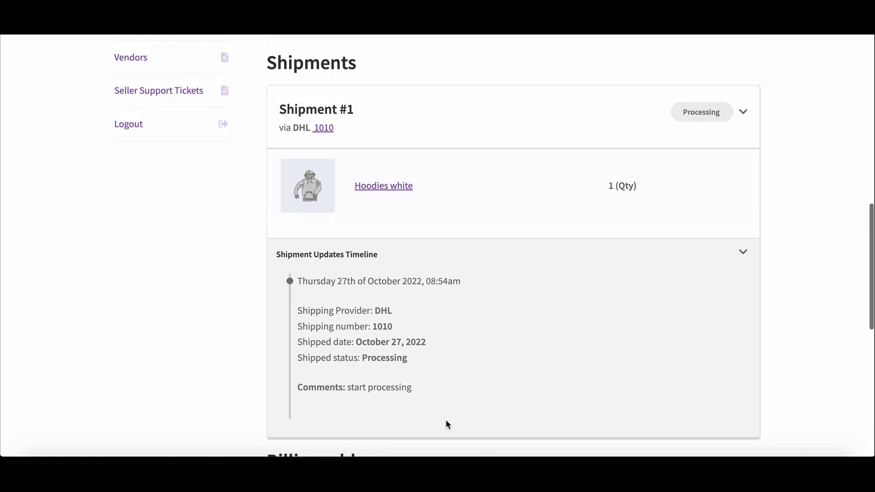
{"action": "scroll", "coordinate": [446, 422], "scroll_direction": "up", "scroll_amount": 3}
{"action": "scroll", "coordinate": [445, 420], "scroll_direction": "up", "scroll_amount": 4}
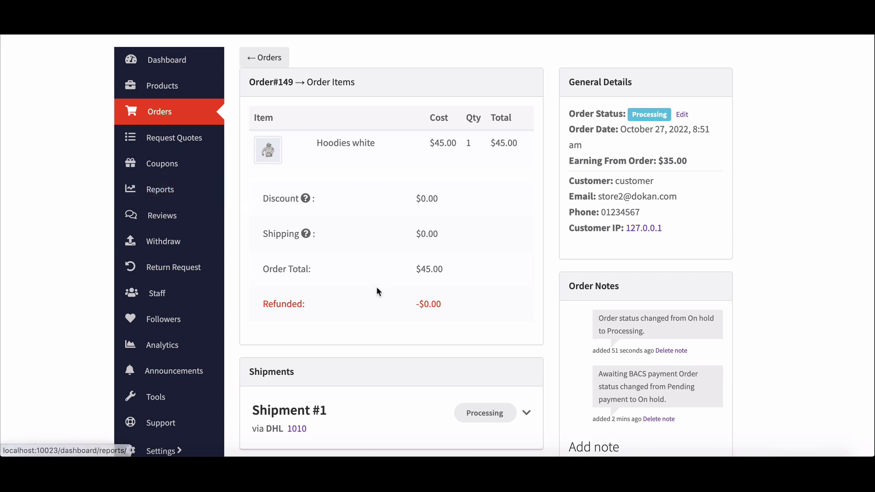
Step: Change Shipment #1's shipping status to Delivered and update the shipment
{"action": "scroll", "coordinate": [377, 289], "scroll_direction": "down", "scroll_amount": 2}
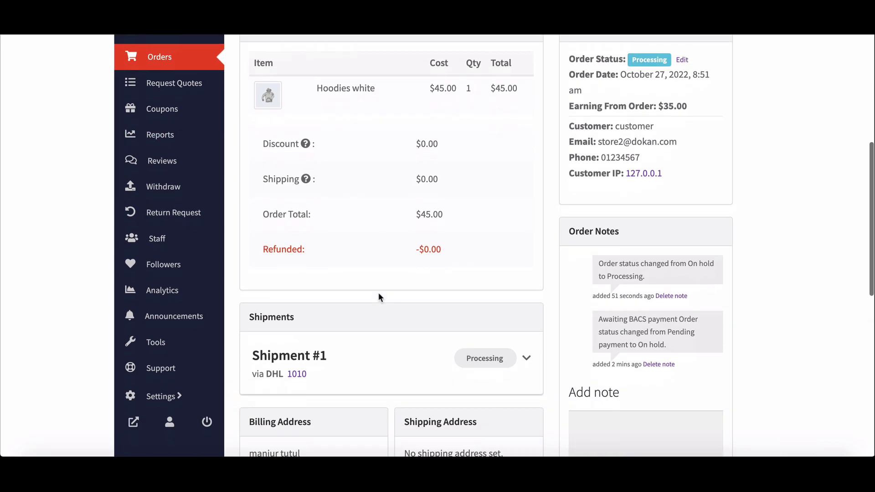
{"action": "left_click", "coordinate": [419, 348]}
{"action": "scroll", "coordinate": [419, 353], "scroll_direction": "down", "scroll_amount": 3}
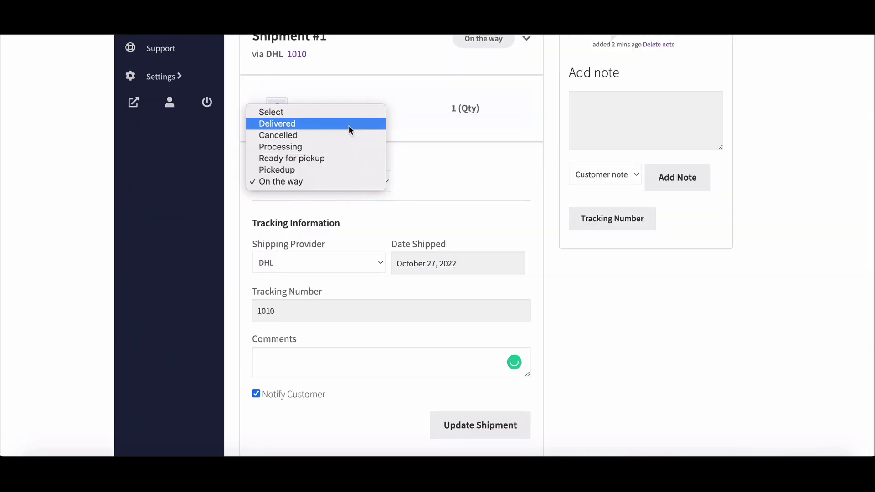
{"action": "left_click", "coordinate": [351, 122]}
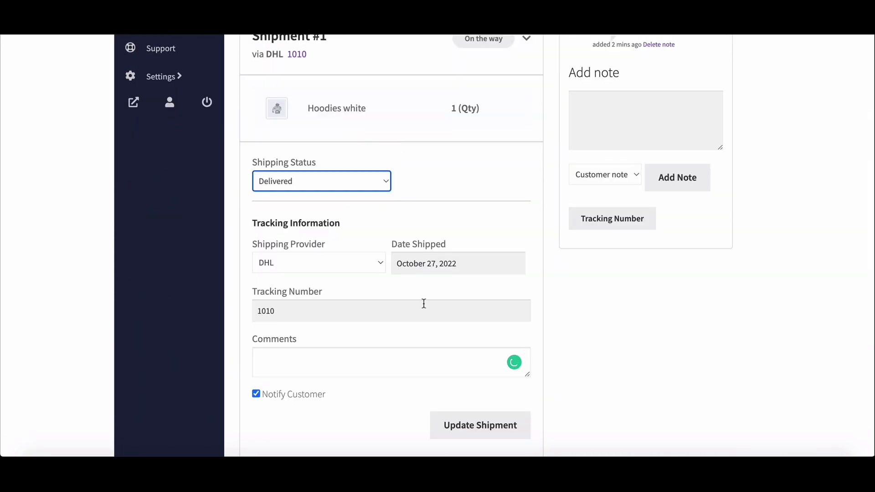
{"action": "scroll", "coordinate": [422, 303], "scroll_direction": "down", "scroll_amount": 1}
{"action": "left_click", "coordinate": [478, 414]}
{"action": "scroll", "coordinate": [470, 375], "scroll_direction": "up", "scroll_amount": 1}
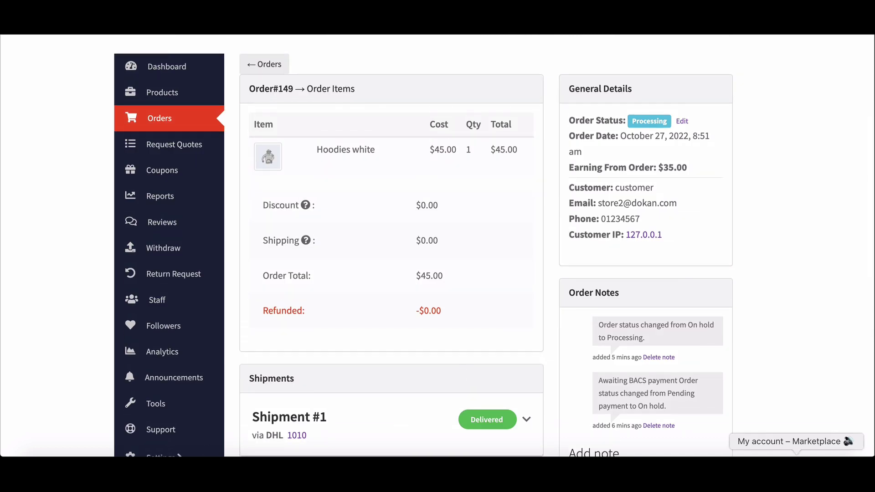
Step: Reload the customer's order page and expand Shipment #1 to see the On the way to Delivered entry
{"action": "left_click", "coordinate": [796, 454]}
{"action": "scroll", "coordinate": [431, 277], "scroll_direction": "up", "scroll_amount": 5}
{"action": "key", "text": "super+r"}
{"action": "scroll", "coordinate": [365, 217], "scroll_direction": "down", "scroll_amount": 2}
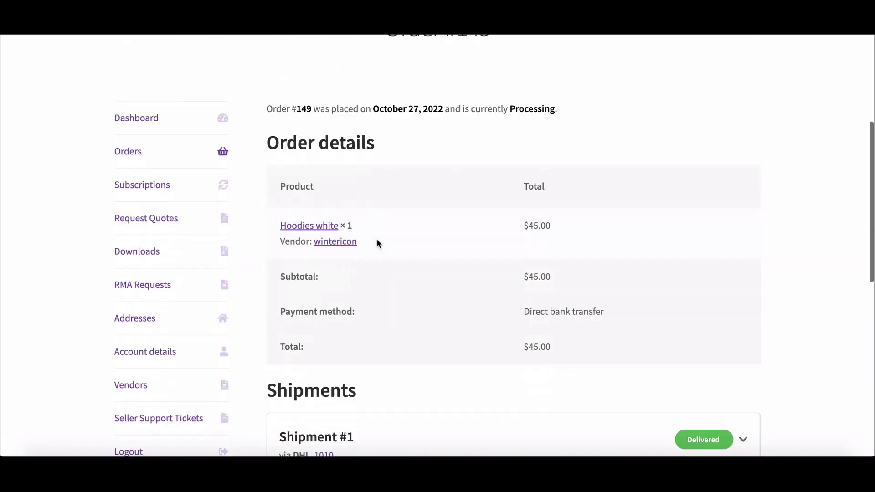
{"action": "scroll", "coordinate": [376, 243], "scroll_direction": "down", "scroll_amount": 1}
{"action": "left_click", "coordinate": [745, 398]}
{"action": "scroll", "coordinate": [606, 387], "scroll_direction": "down", "scroll_amount": 10}
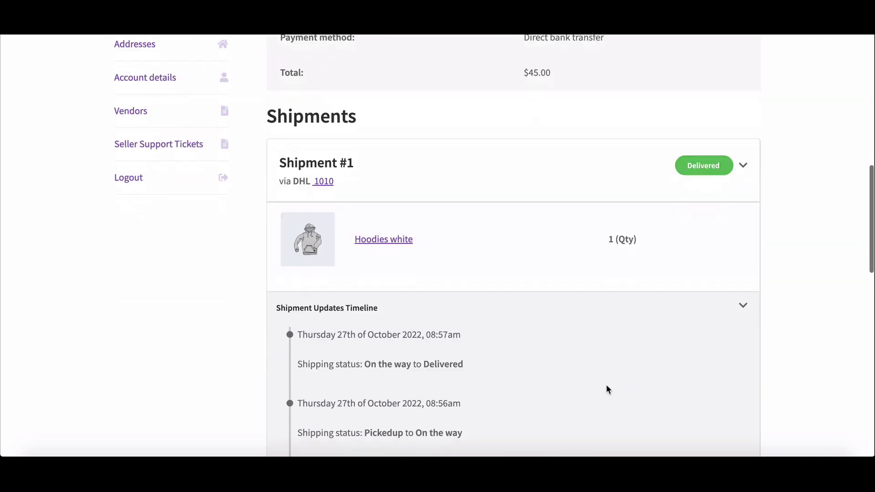
{"action": "scroll", "coordinate": [606, 389], "scroll_direction": "up", "scroll_amount": 15}
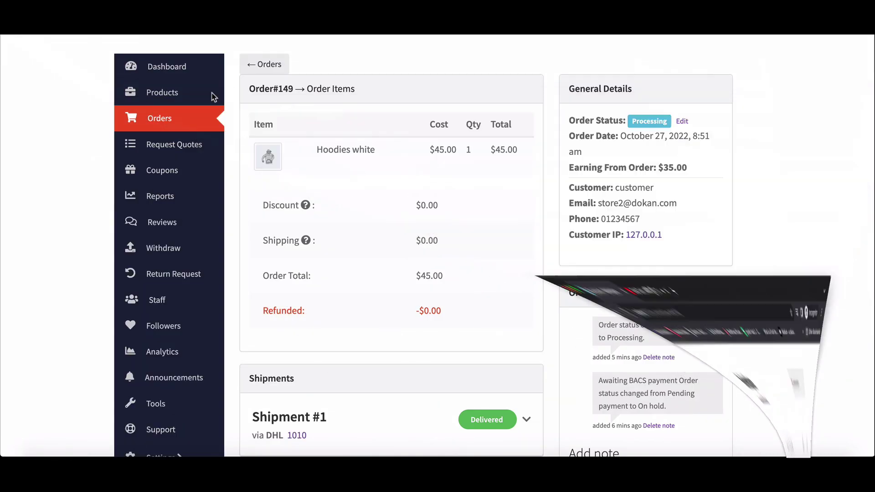
Step: Edit order #149's status in the vendor dashboard, picking Completed in place of Processing
{"action": "scroll", "coordinate": [631, 158], "scroll_direction": "up", "scroll_amount": 1}
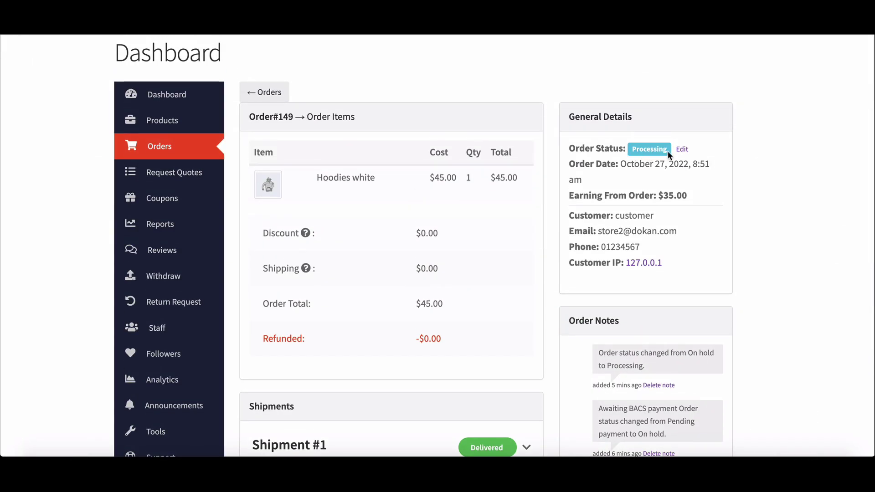
{"action": "left_click", "coordinate": [682, 149]}
{"action": "left_click", "coordinate": [603, 173]}
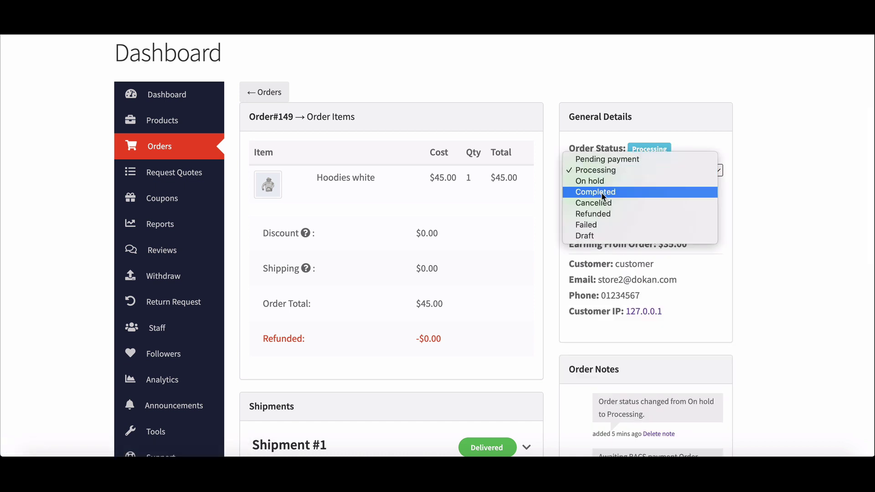
{"action": "left_click", "coordinate": [600, 192]}
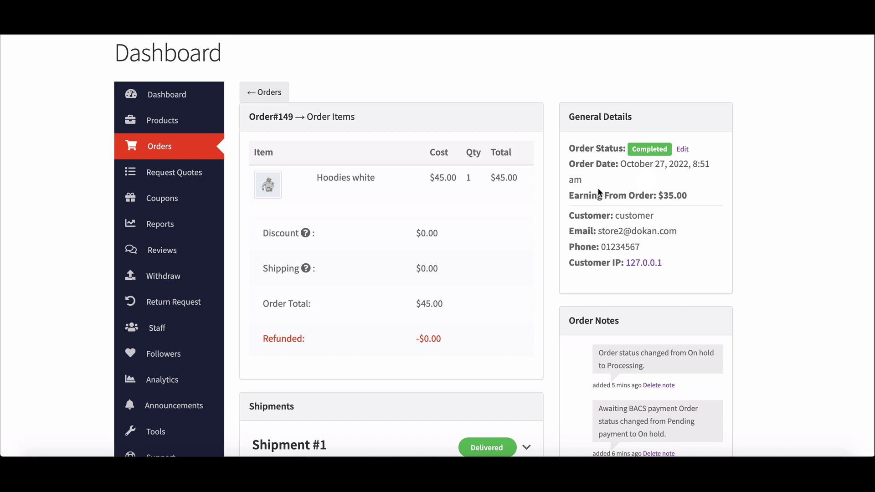
{"action": "scroll", "coordinate": [598, 187], "scroll_direction": "down", "scroll_amount": 4}
{"action": "scroll", "coordinate": [598, 188], "scroll_direction": "up", "scroll_amount": 4}
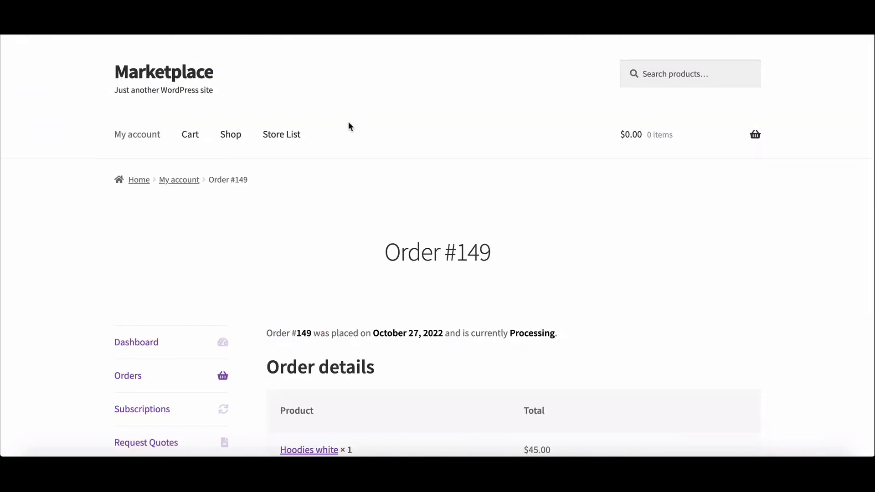
Step: Reload the customer's order #149 page and confirm its status now reads Completed
{"action": "right_click", "coordinate": [321, 187]}
{"action": "left_click", "coordinate": [349, 215]}
{"action": "scroll", "coordinate": [519, 346], "scroll_direction": "down", "scroll_amount": 4}
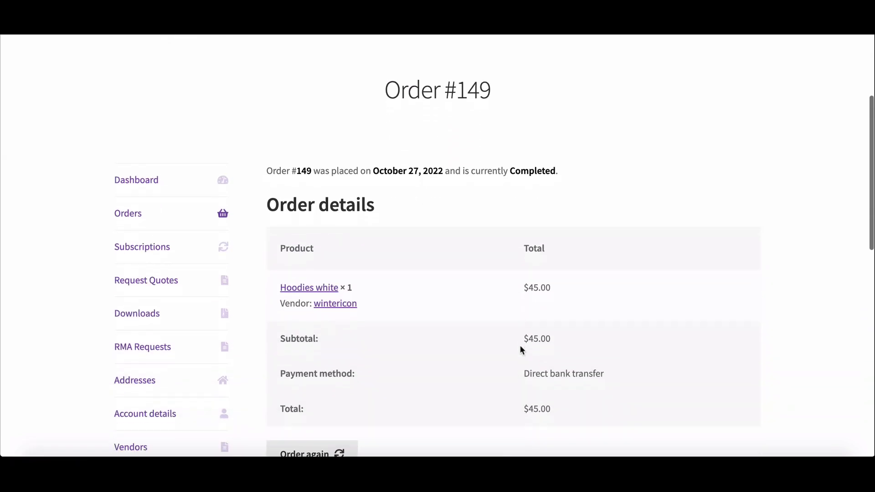
{"action": "scroll", "coordinate": [520, 346], "scroll_direction": "up", "scroll_amount": 3}
{"action": "scroll", "coordinate": [522, 350], "scroll_direction": "up", "scroll_amount": 1}
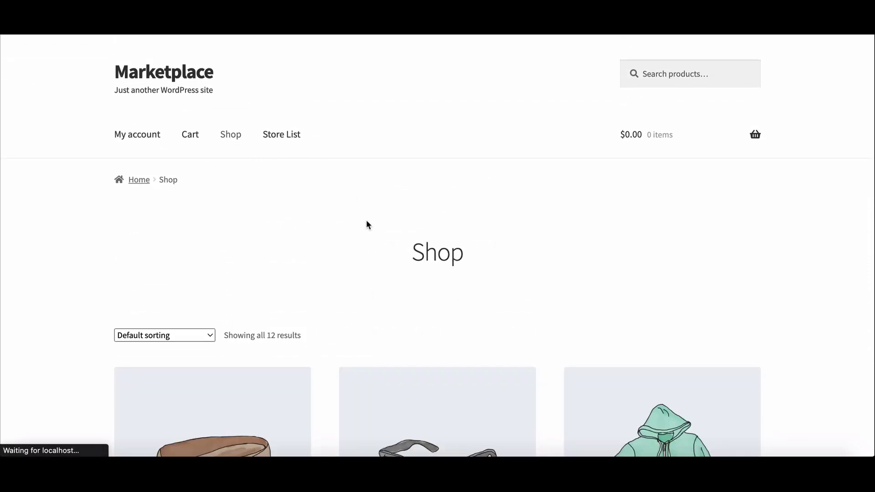
{"action": "scroll", "coordinate": [366, 225], "scroll_direction": "down", "scroll_amount": 10}
{"action": "scroll", "coordinate": [368, 225], "scroll_direction": "down", "scroll_amount": 10}
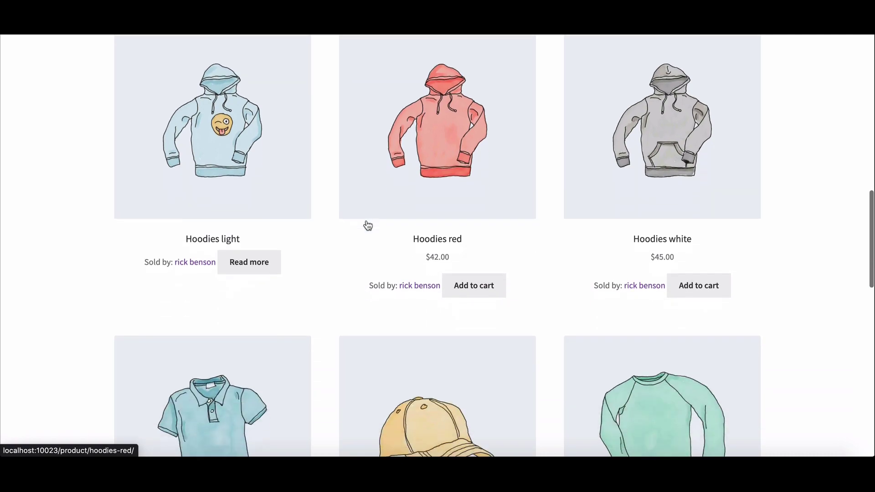